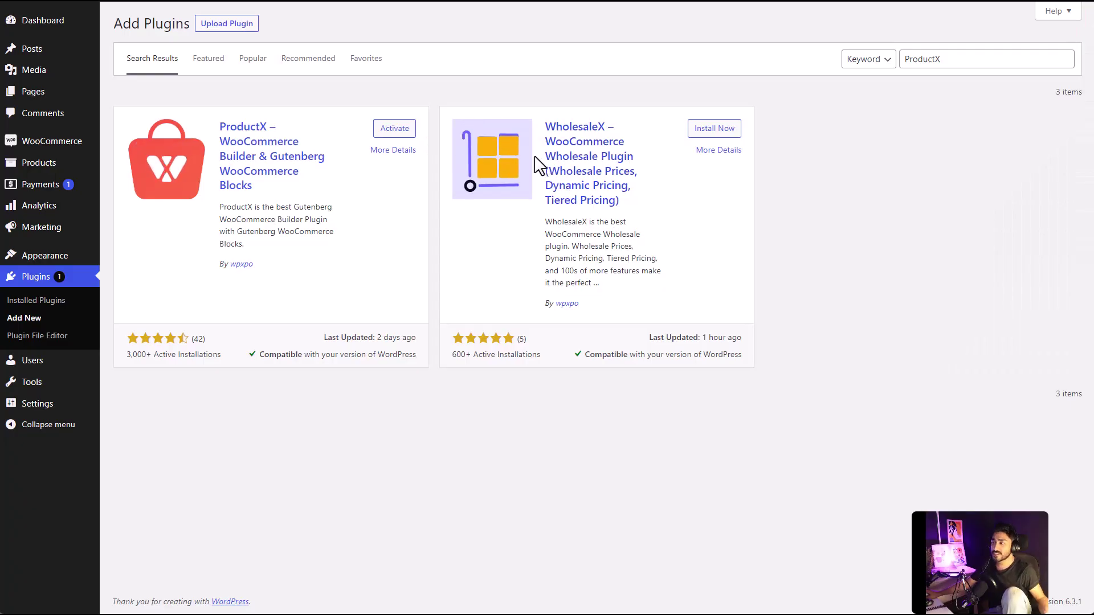
# - Activate ProductX and reach the Custom Font list ready to add a new font
pyautogui.click(391, 138)
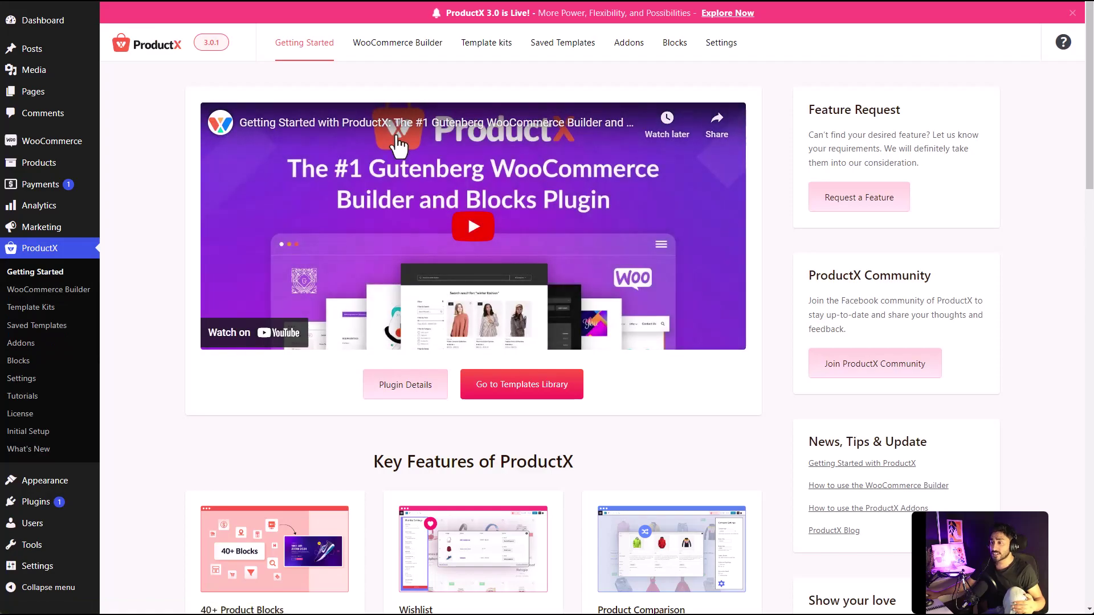
pyautogui.click(21, 346)
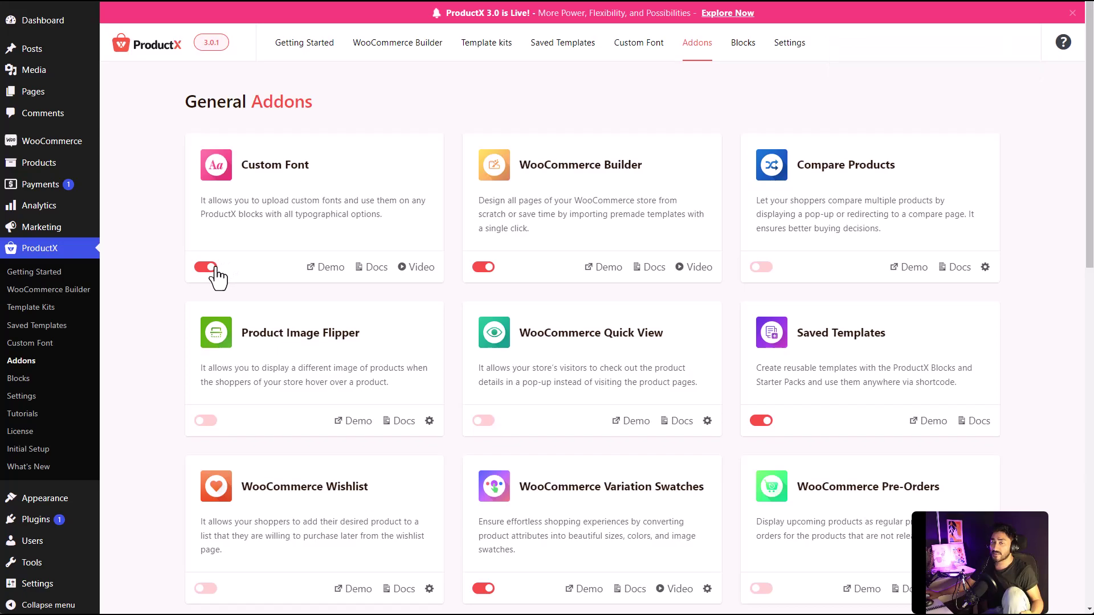
pyautogui.click(628, 60)
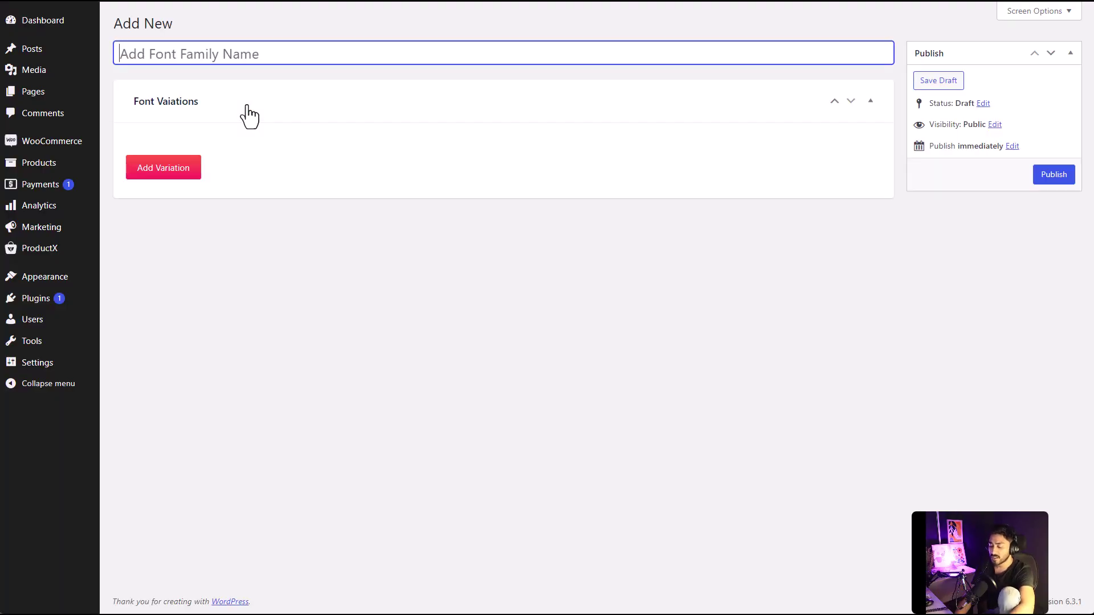
pyautogui.write('Happy Font')
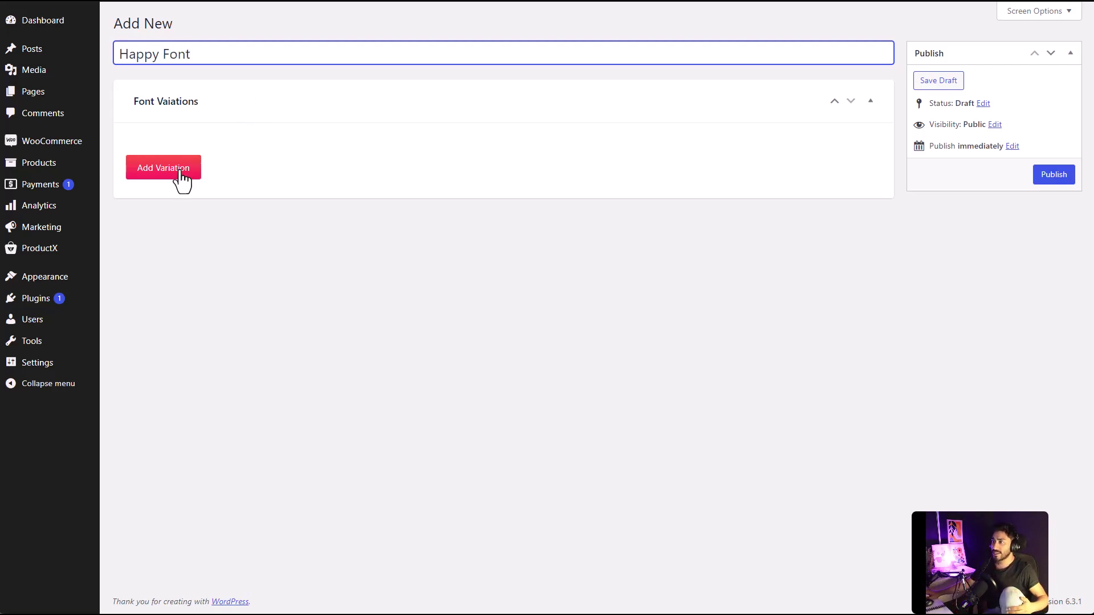
# - Add a first variation to Happy Font and keep its weight at Normal
pyautogui.click(163, 168)
pyautogui.click(198, 178)
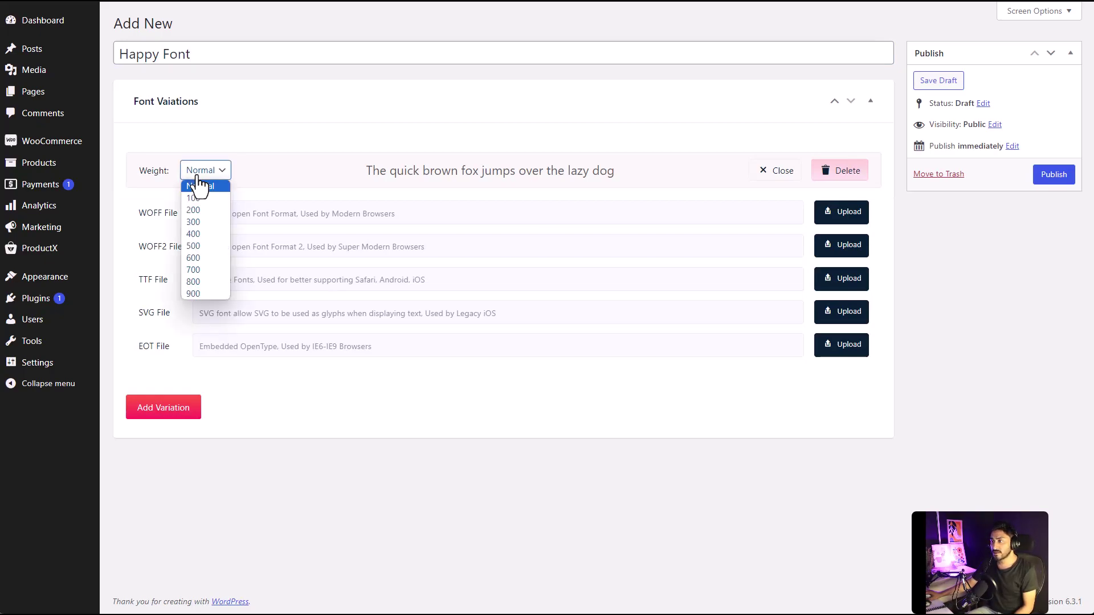
pyautogui.click(198, 185)
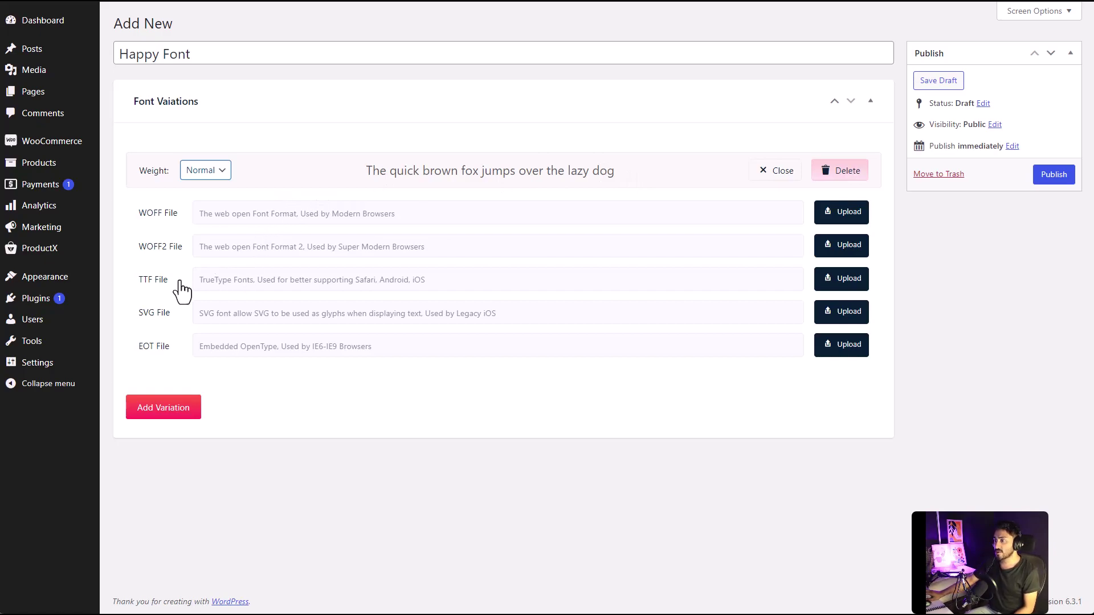
# - Upload Happy-Medium.ttf and attach it as the Normal variation's TTF file
pyautogui.click(835, 289)
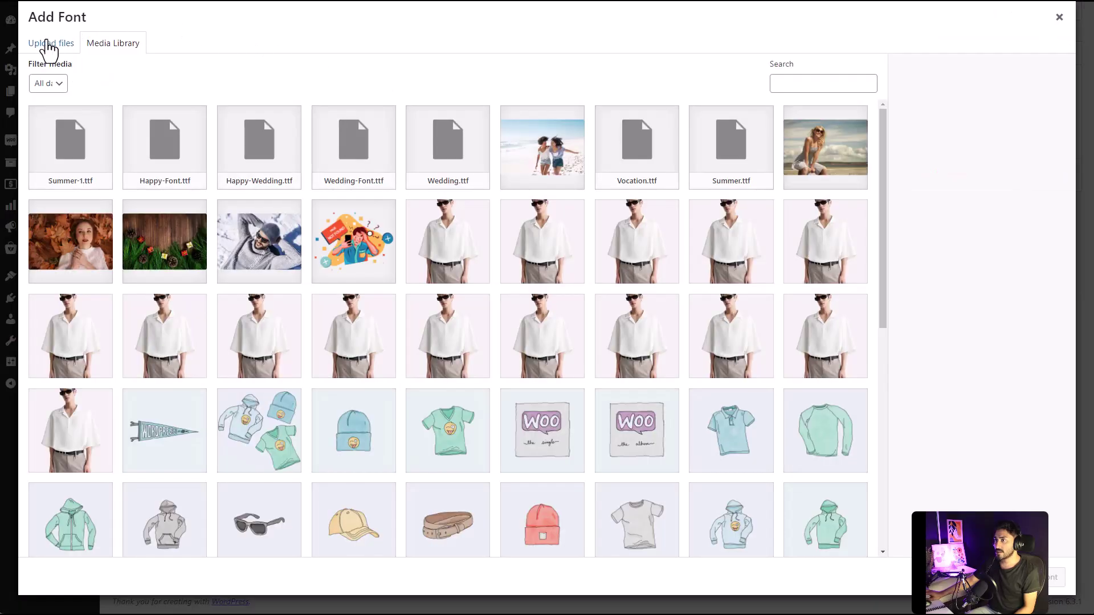
pyautogui.click(62, 48)
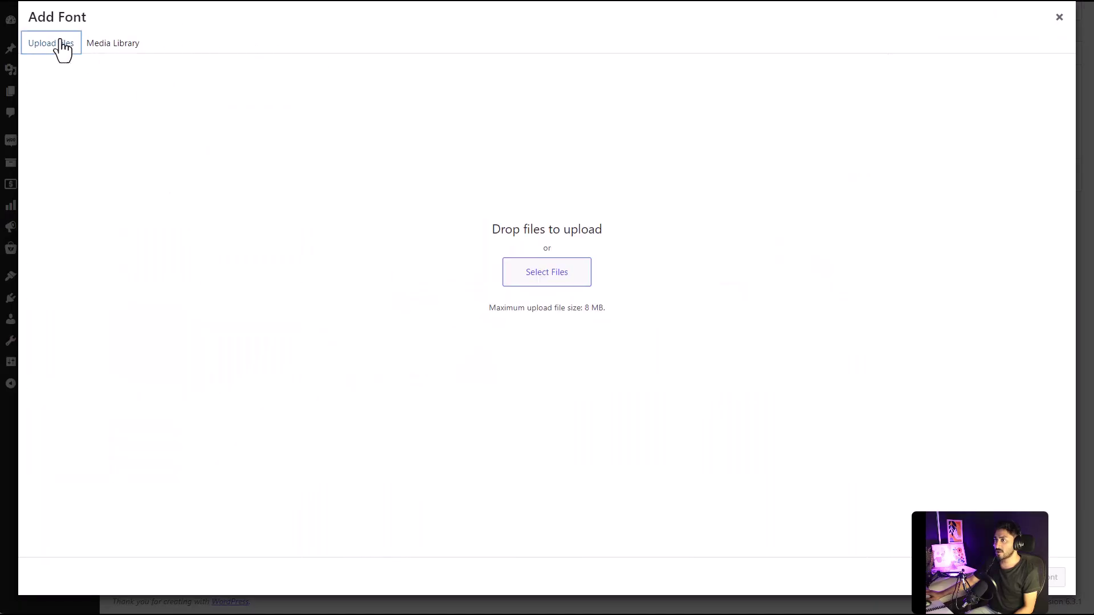
pyautogui.click(553, 273)
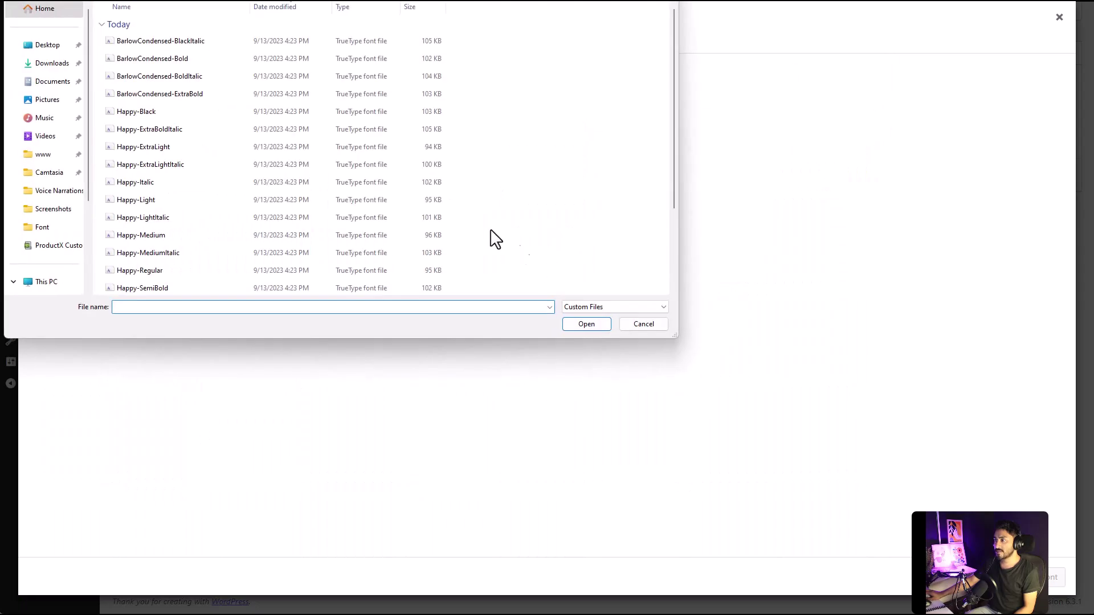
pyautogui.doubleClick(167, 240)
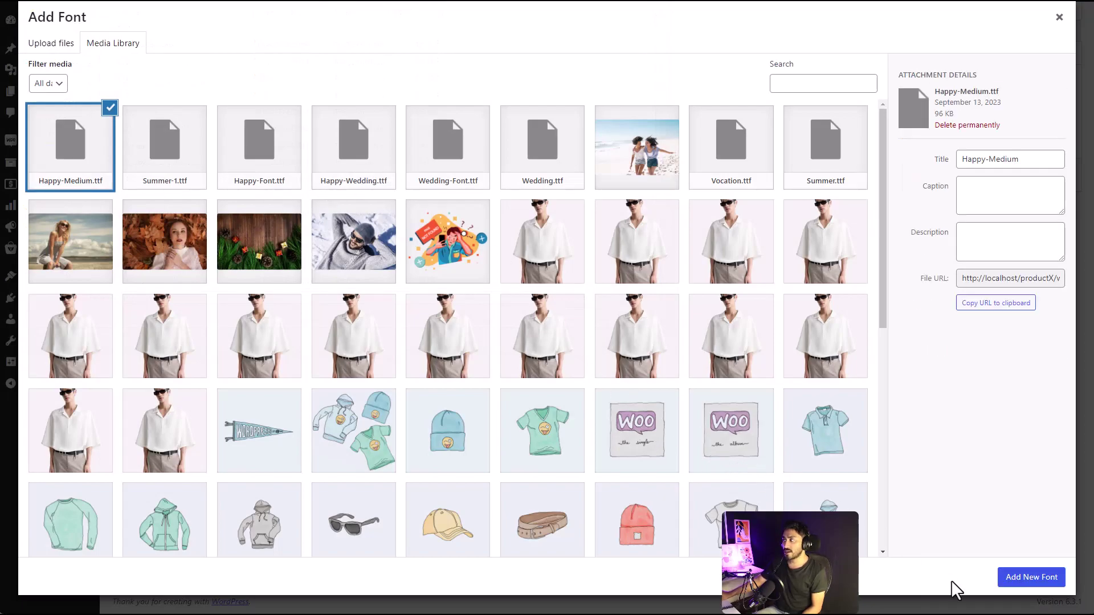
pyautogui.click(1023, 582)
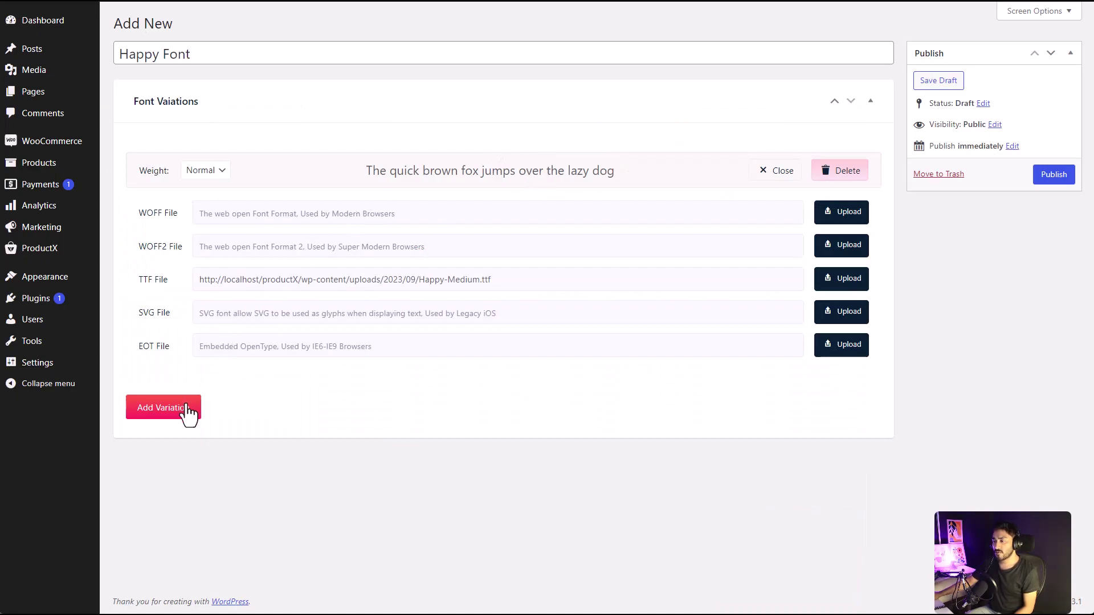
# - Add a second variation with weight 600
pyautogui.click(187, 429)
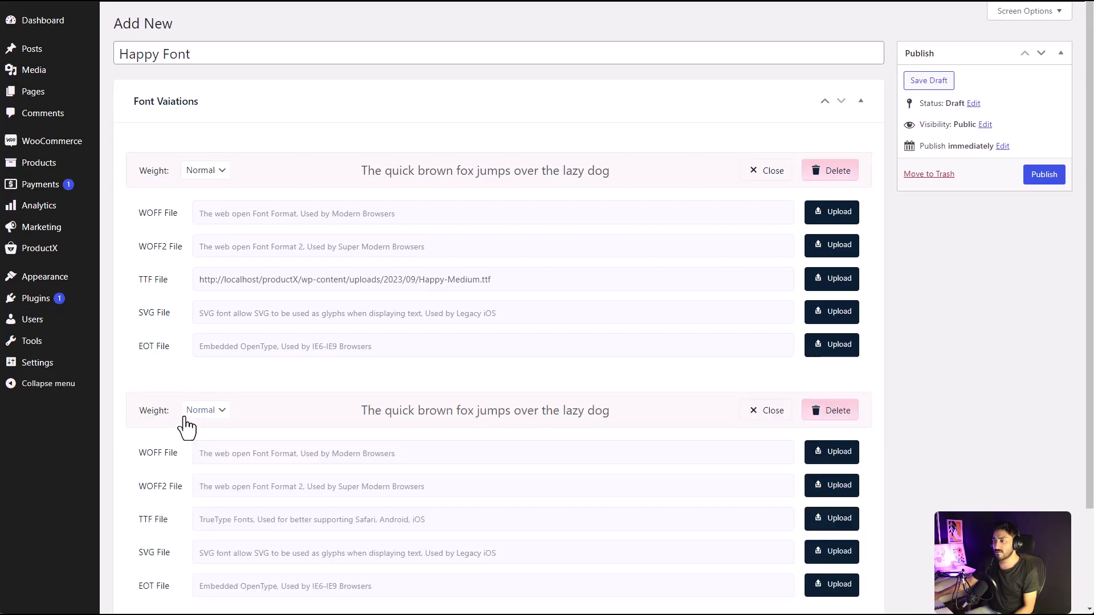
pyautogui.click(221, 412)
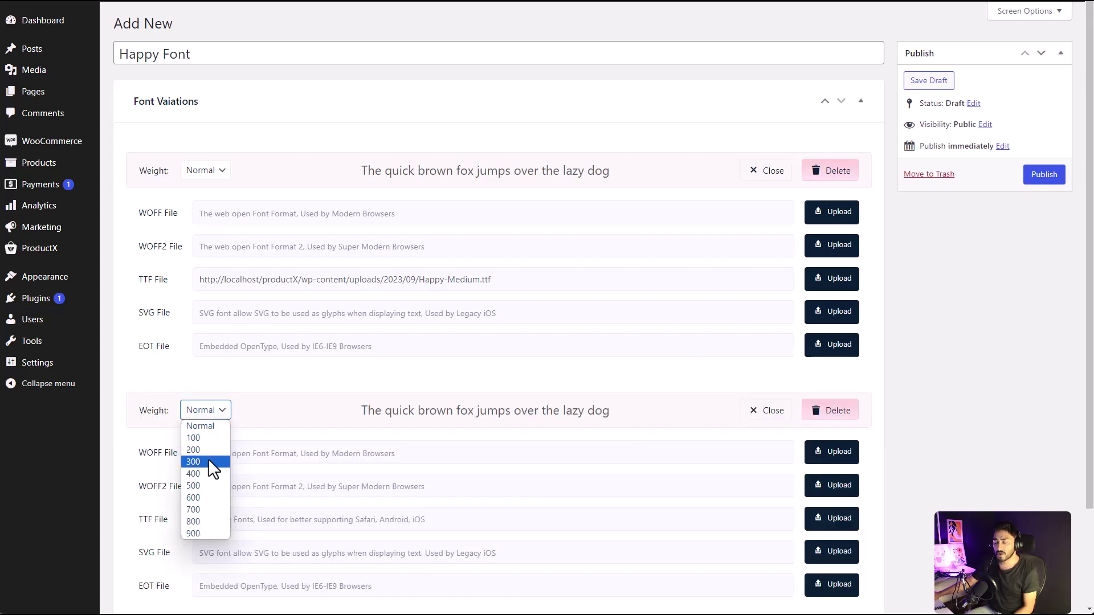
pyautogui.click(198, 498)
pyautogui.scroll(-1, 192, 350)
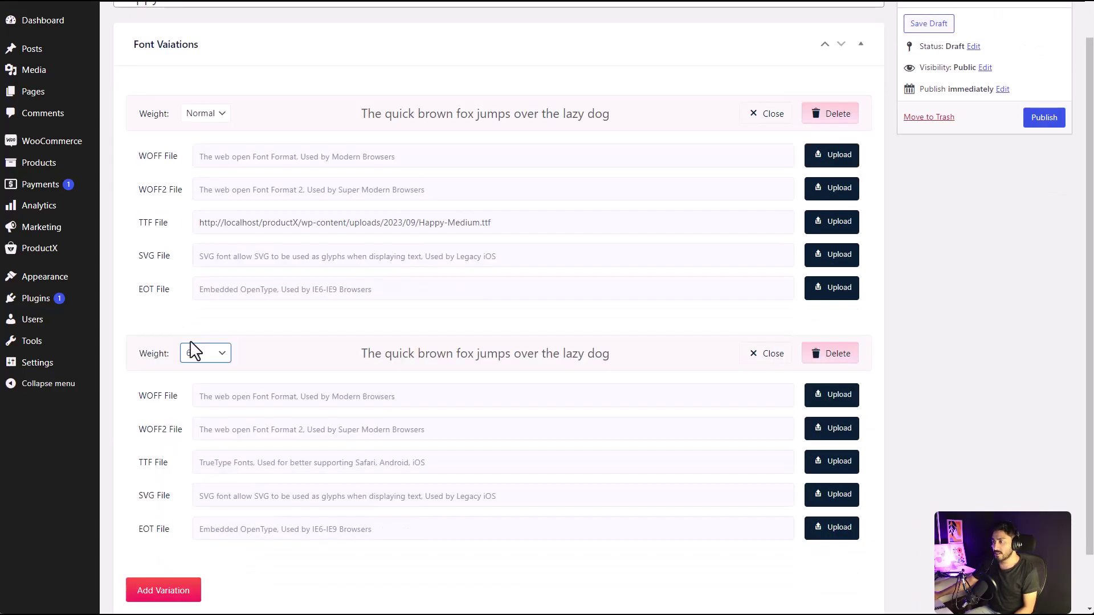
# - Upload BarlowCondensed-Bold.ttf as the 600 variation's TTF file and publish Happy Font
pyautogui.click(832, 461)
pyautogui.click(51, 43)
pyautogui.click(547, 272)
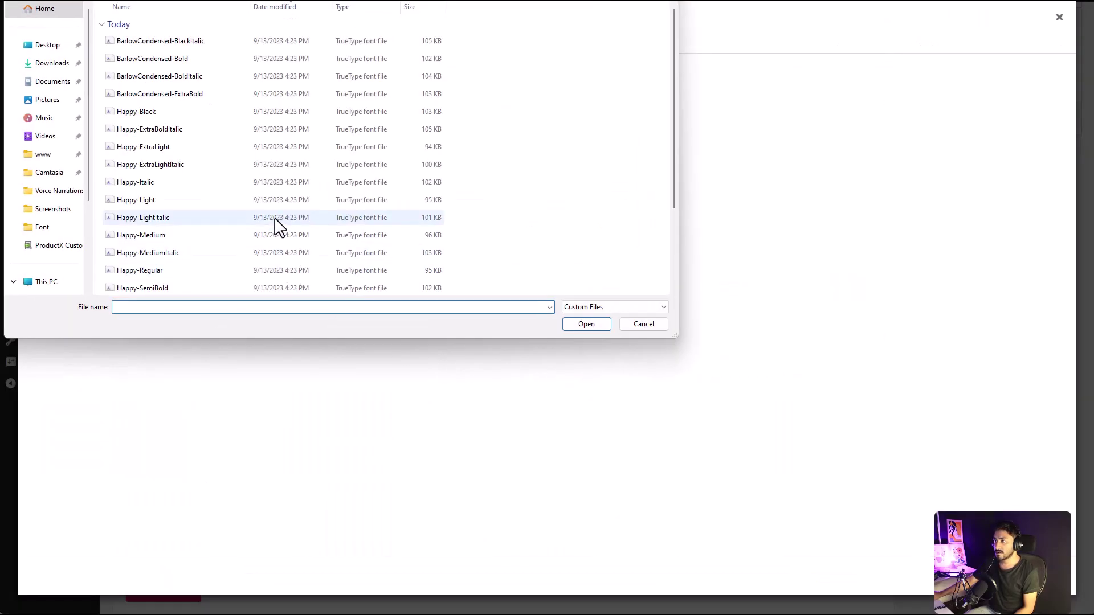
pyautogui.click(325, 56)
pyautogui.click(589, 326)
pyautogui.scroll(1, 976, 459)
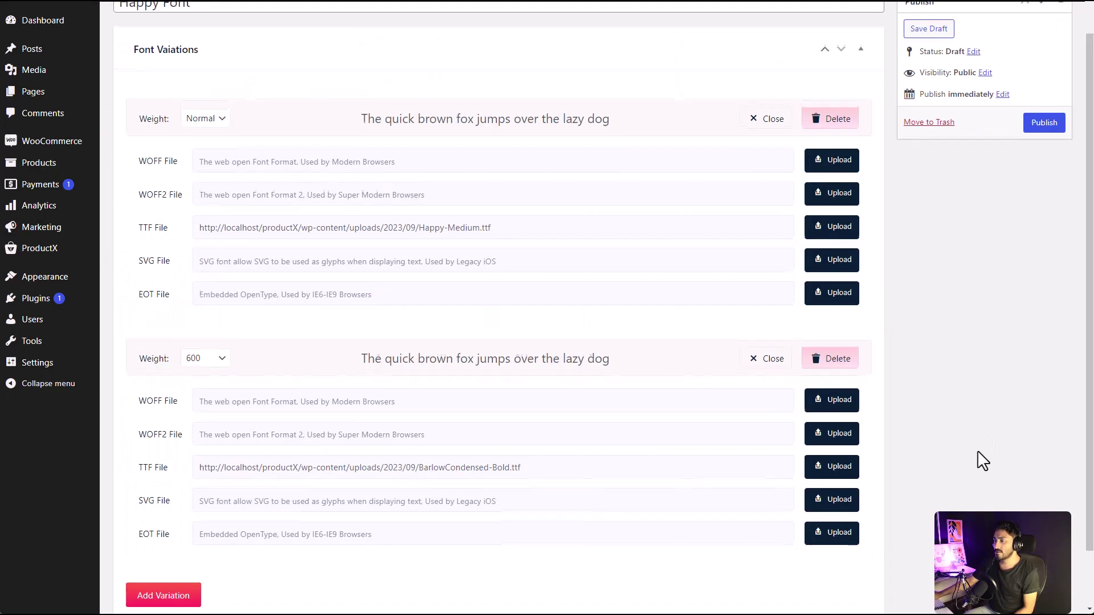
pyautogui.scroll(-2, 701, 403)
pyautogui.scroll(-1, 701, 404)
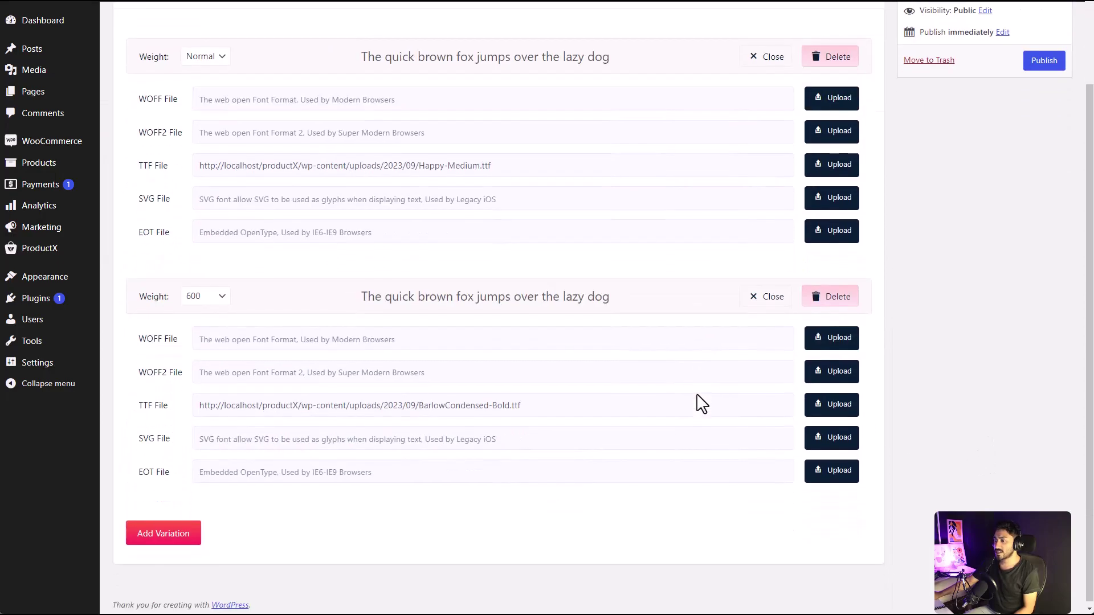
pyautogui.scroll(3, 700, 402)
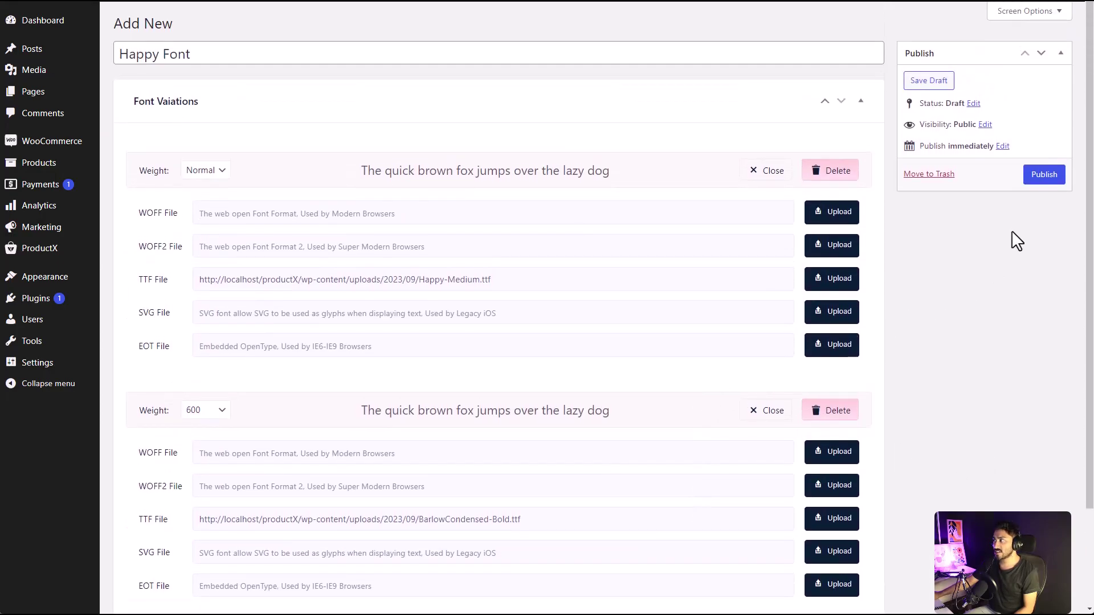
pyautogui.click(1037, 182)
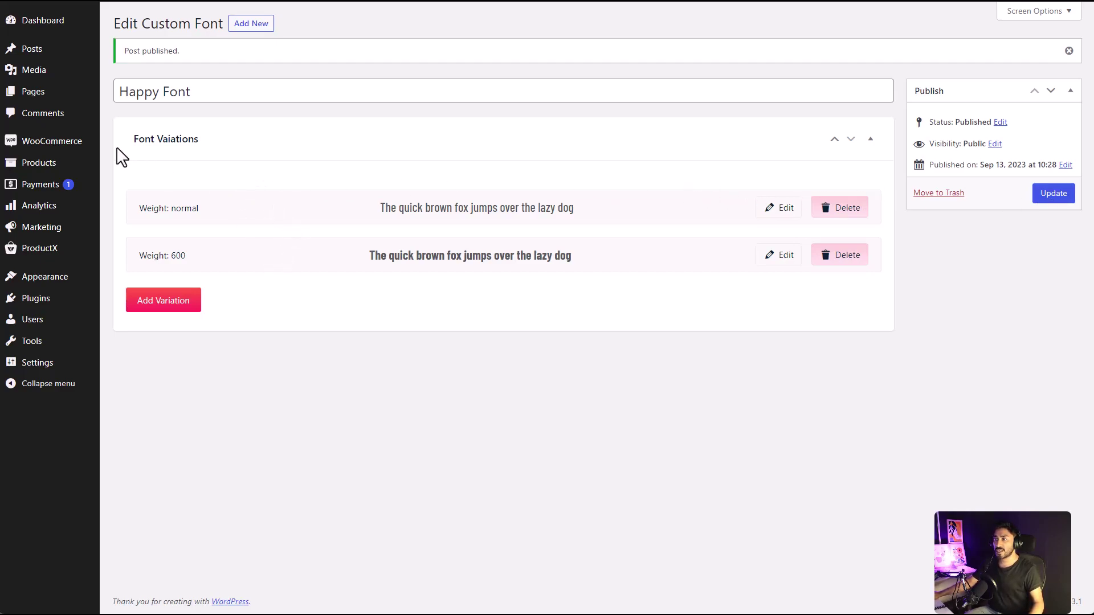
pyautogui.moveTo(32, 91)
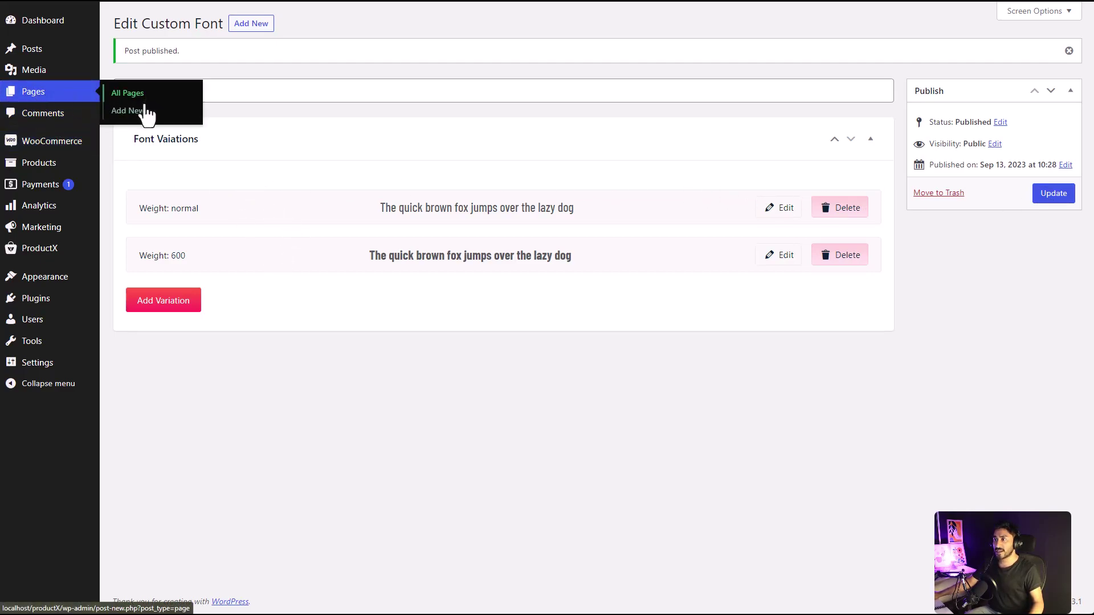
# - Create a new page and import the Sunglass 2 starter pack from the Block Library
pyautogui.click(144, 111)
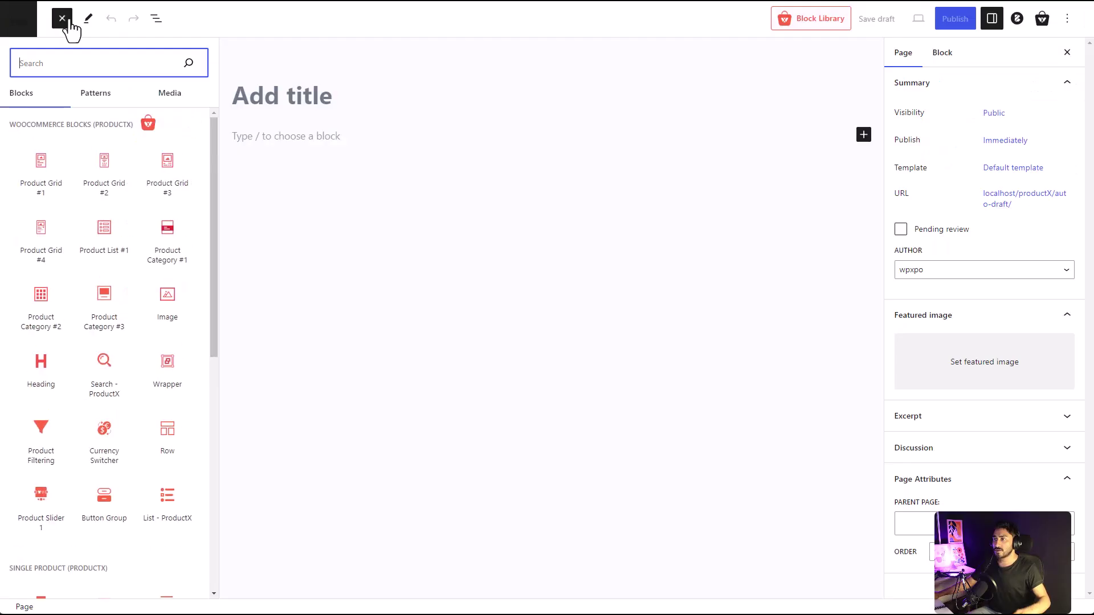
pyautogui.moveTo(41, 172)
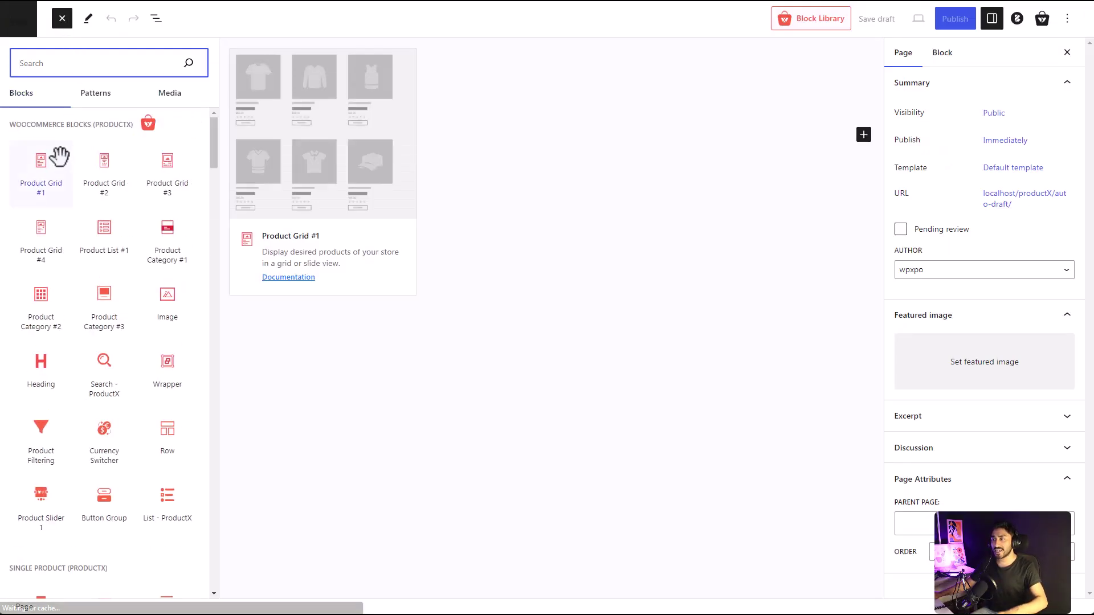
pyautogui.click(525, 130)
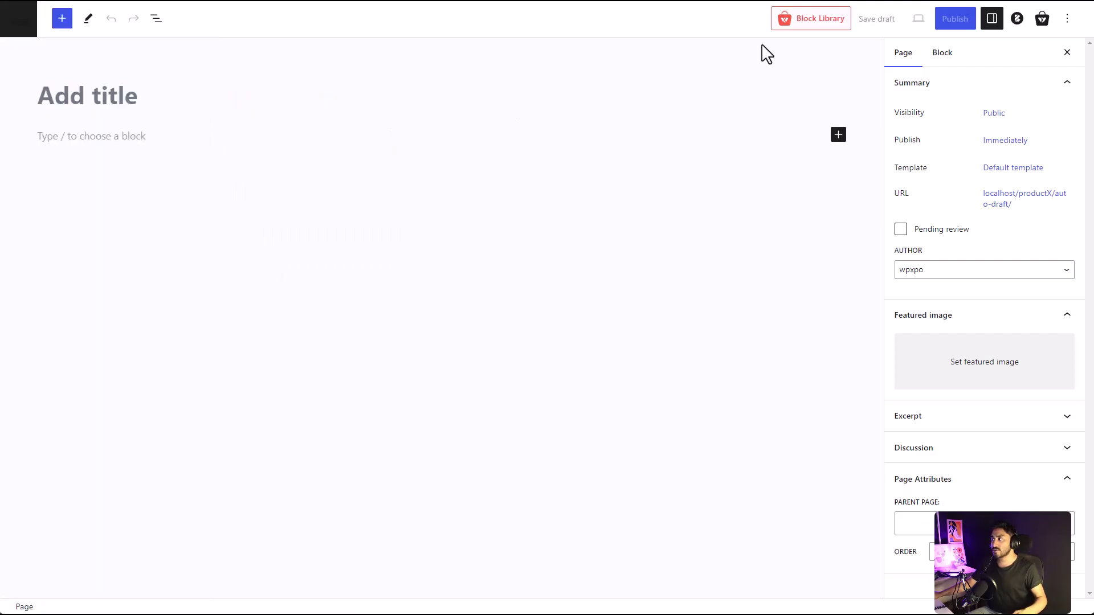
pyautogui.click(785, 26)
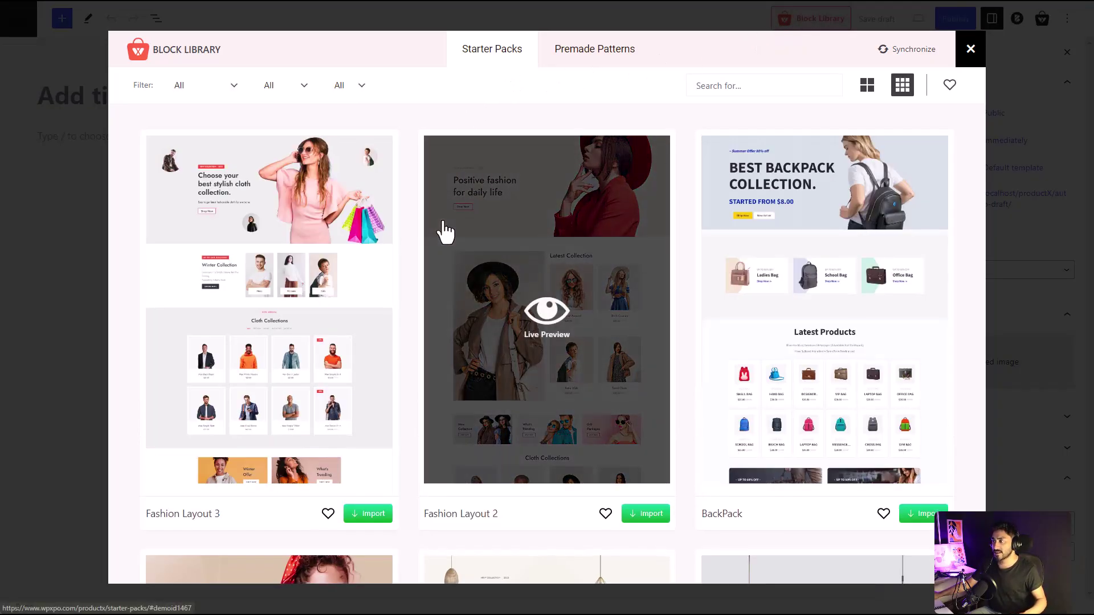
pyautogui.scroll(-1, 447, 231)
pyautogui.scroll(-2, 479, 419)
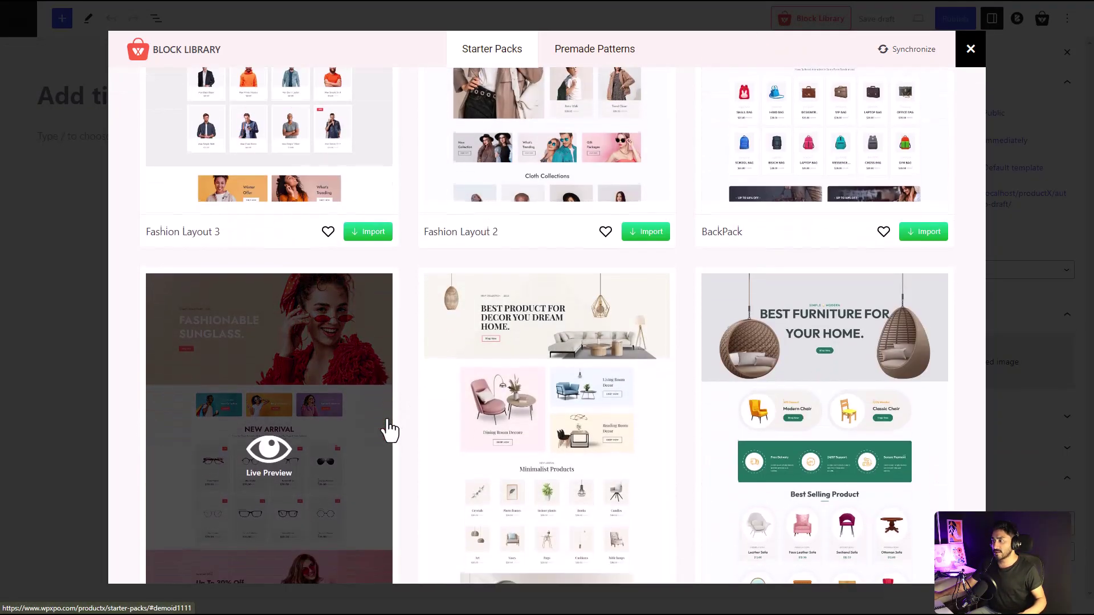
pyautogui.scroll(-2, 386, 430)
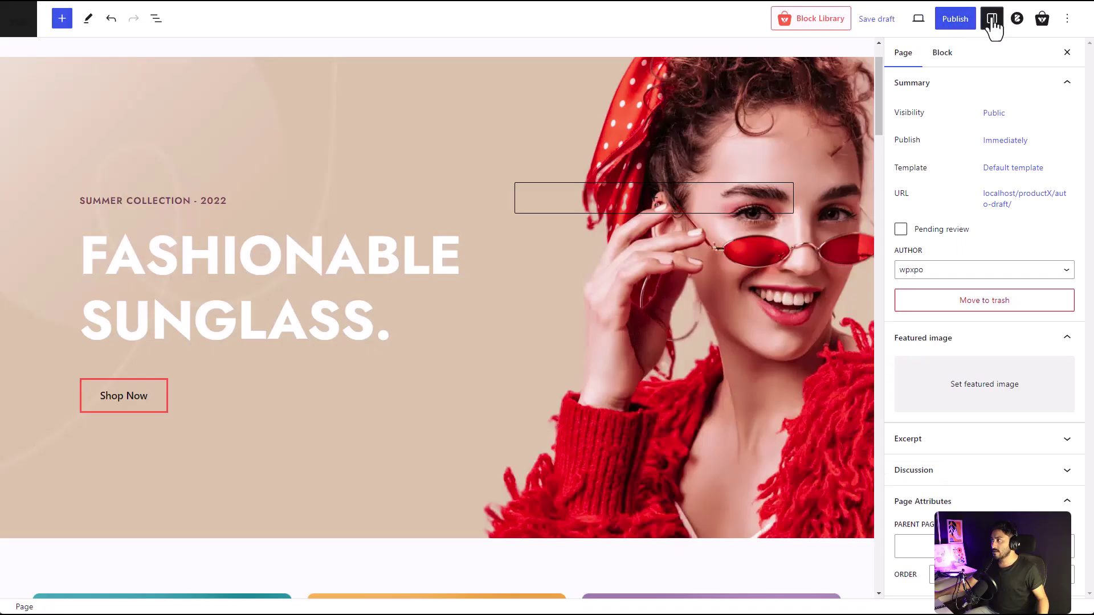
pyautogui.click(992, 19)
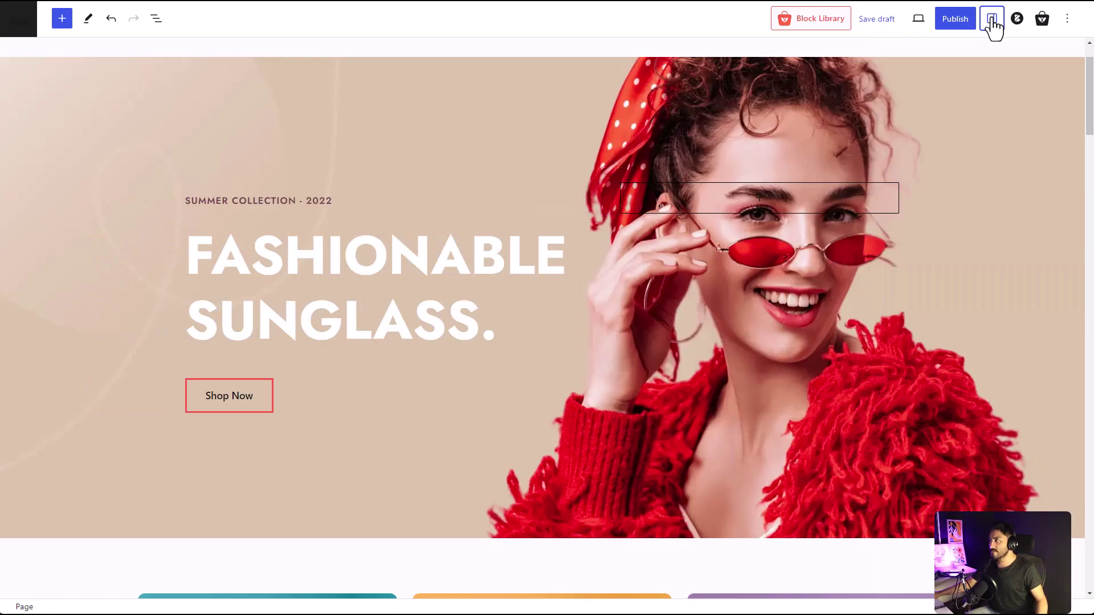
# - Select the product grid's NEW ARRIVAL heading and reach its typography settings
pyautogui.click(992, 18)
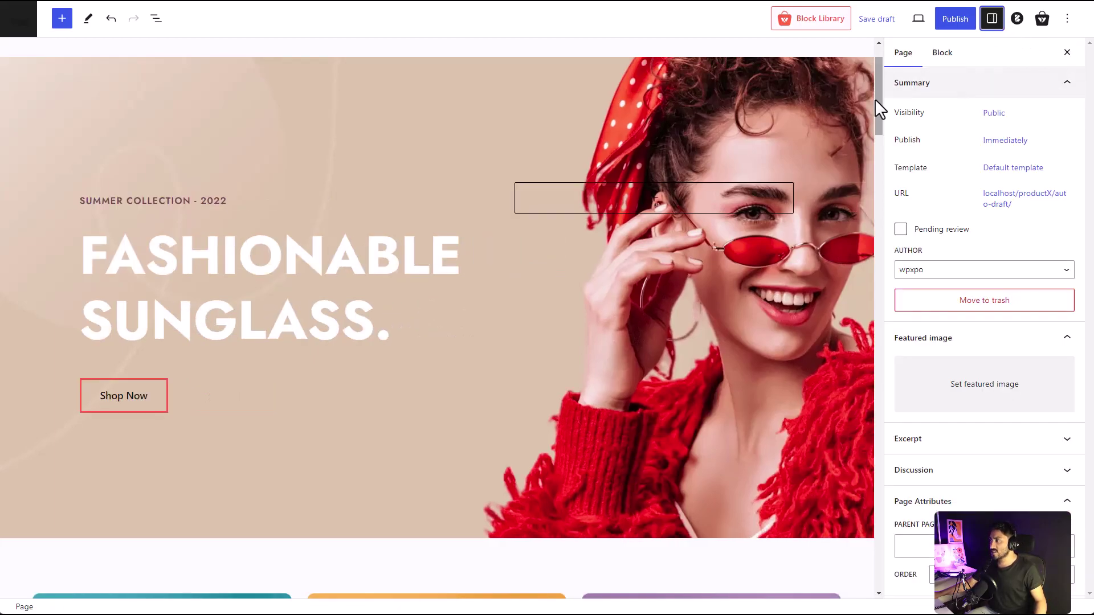
pyautogui.moveTo(877, 105); pyautogui.dragTo(878, 185)
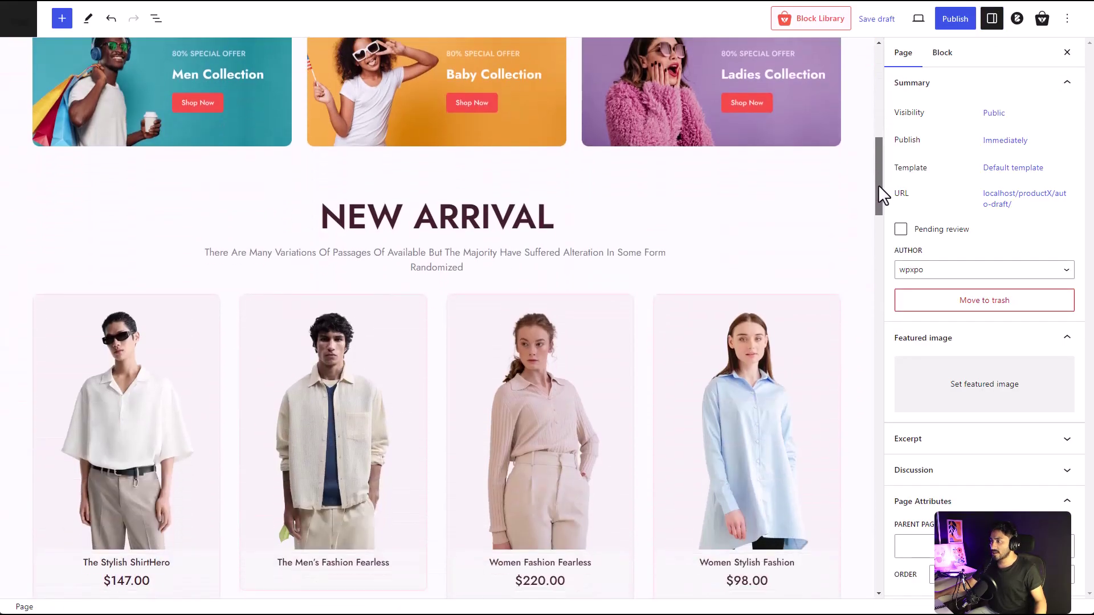
pyautogui.moveTo(560, 221); pyautogui.dragTo(325, 237)
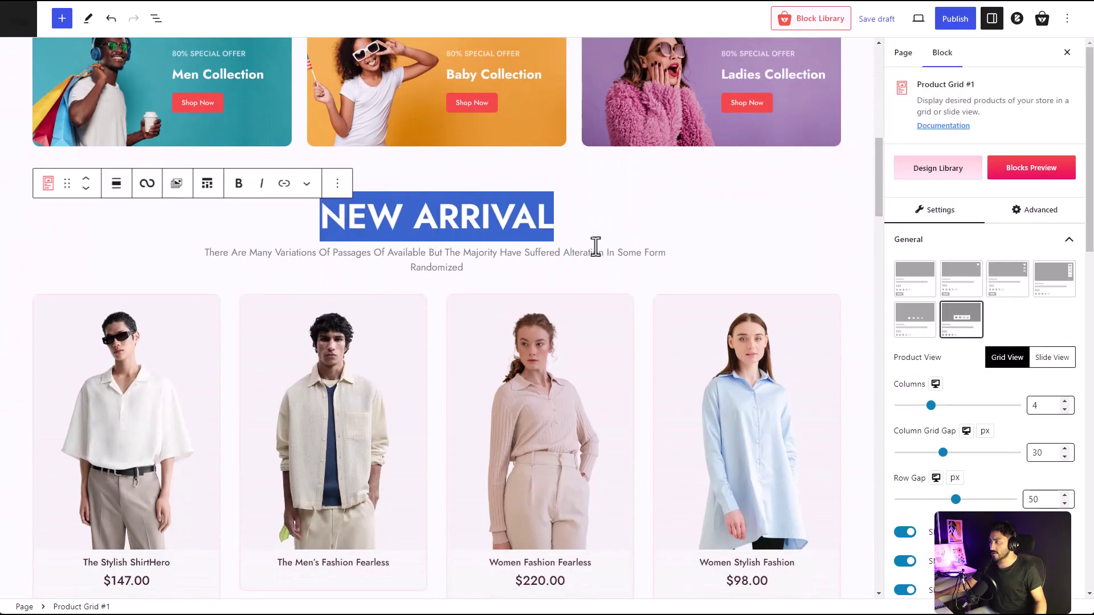
pyautogui.click(646, 243)
pyautogui.click(520, 232)
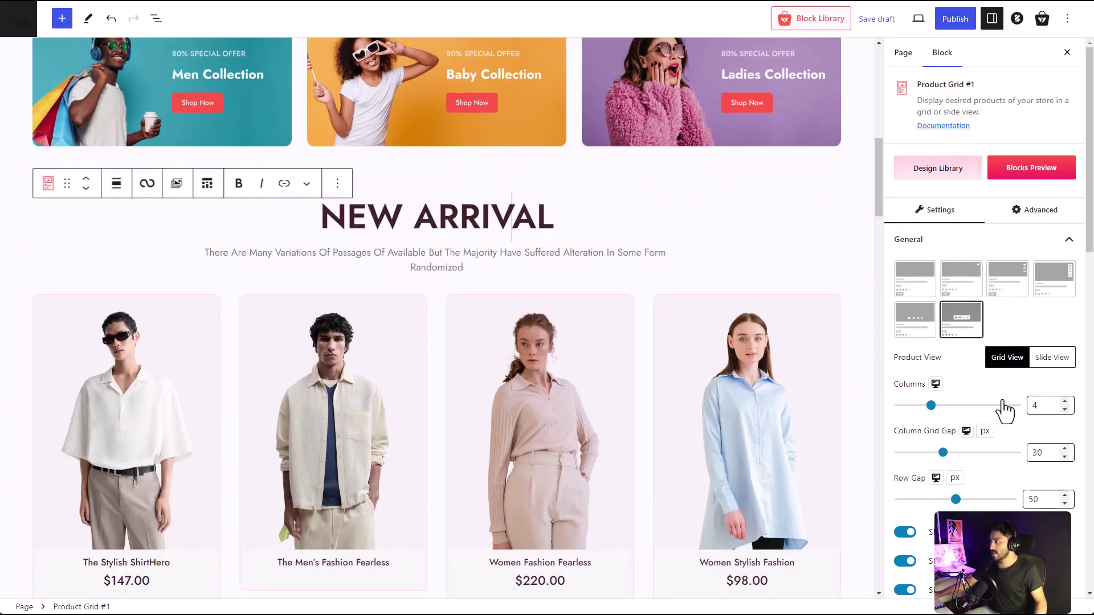
pyautogui.scroll(-3, 1002, 410)
pyautogui.scroll(-2, 1005, 411)
pyautogui.scroll(-2, 1006, 410)
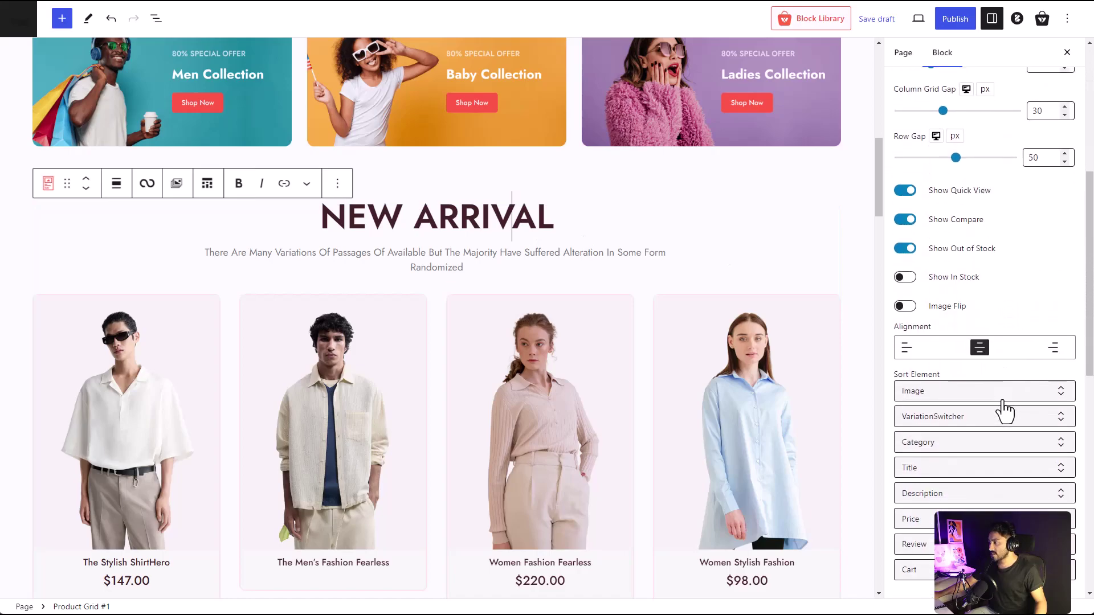
pyautogui.scroll(-1, 1006, 410)
pyautogui.scroll(-2, 1007, 410)
pyautogui.scroll(-3, 1007, 410)
pyautogui.scroll(-1, 1000, 408)
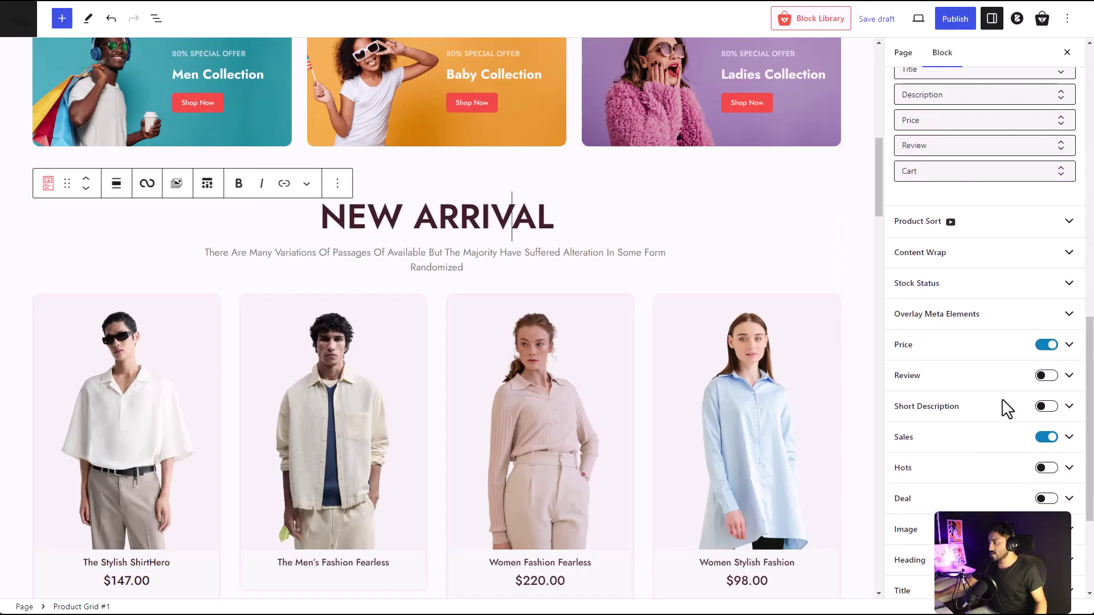
pyautogui.scroll(-2, 1001, 411)
pyautogui.click(992, 452)
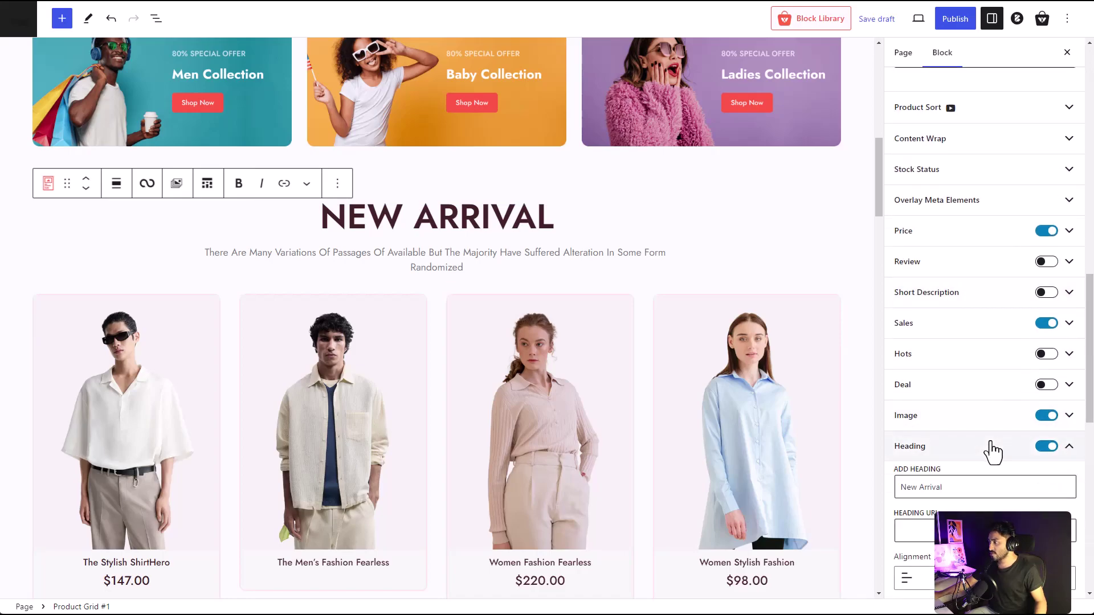
pyautogui.scroll(-1, 997, 399)
pyautogui.scroll(-2, 1000, 396)
pyautogui.scroll(-1, 1000, 396)
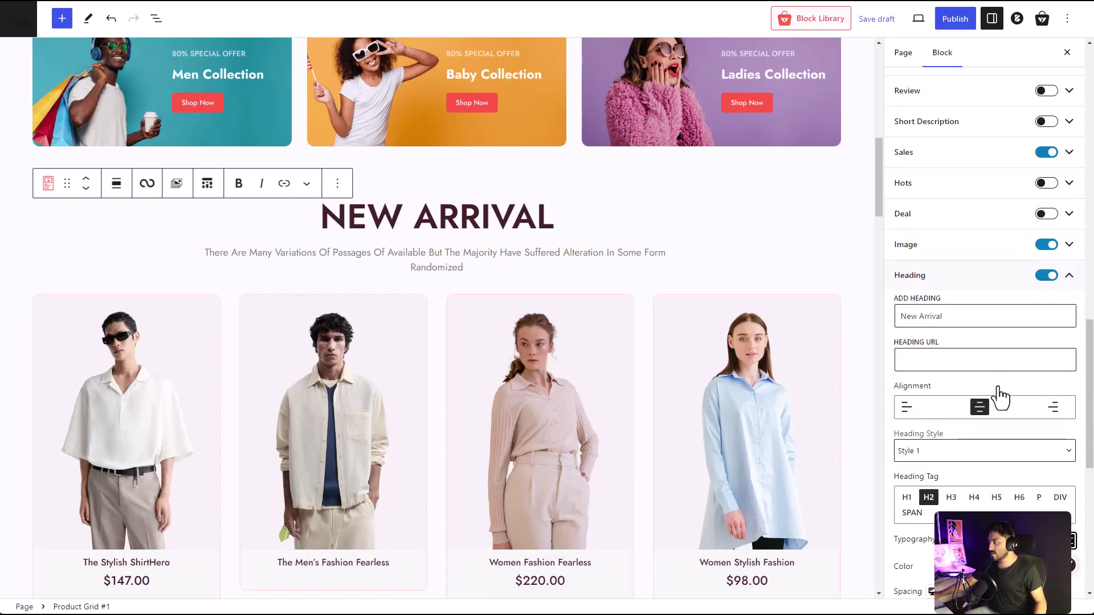
pyautogui.scroll(-2, 1002, 395)
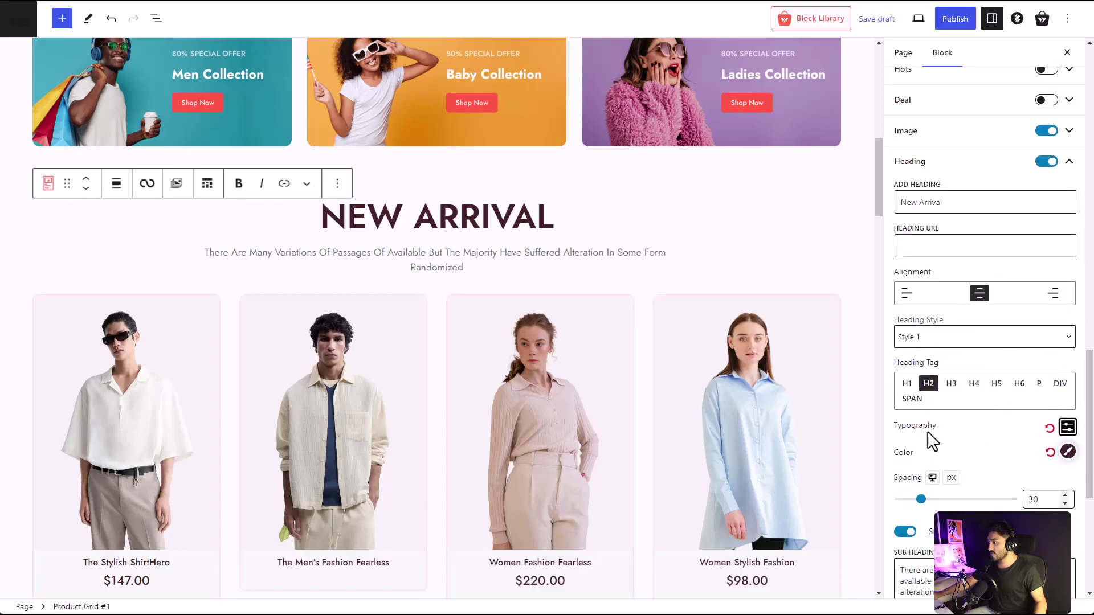
pyautogui.click(1068, 428)
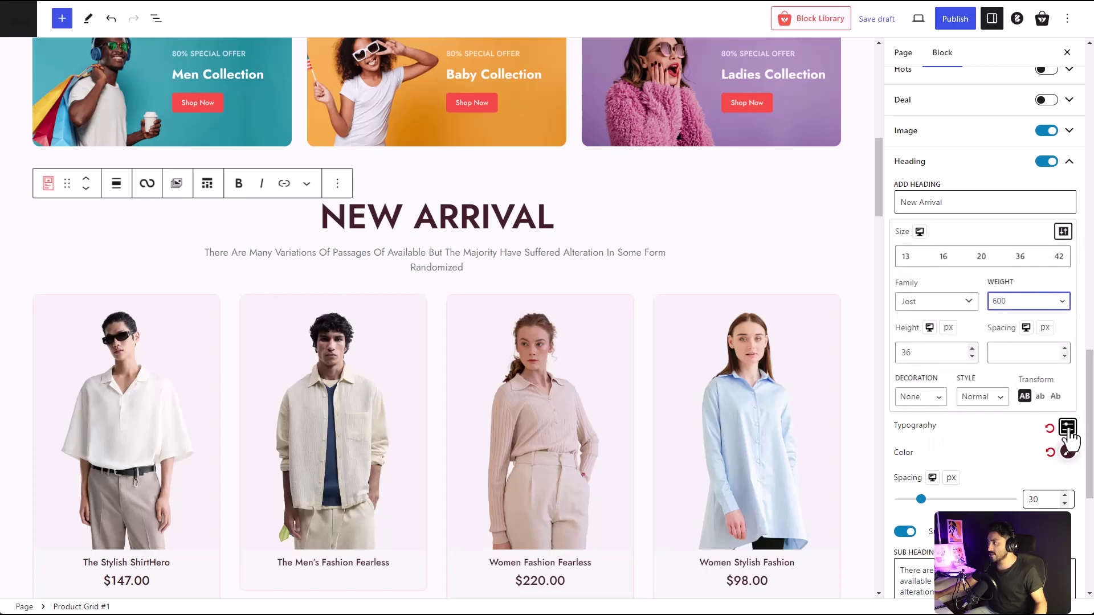
# - Set the heading's font family to Happy Font at weight 600
pyautogui.click(971, 303)
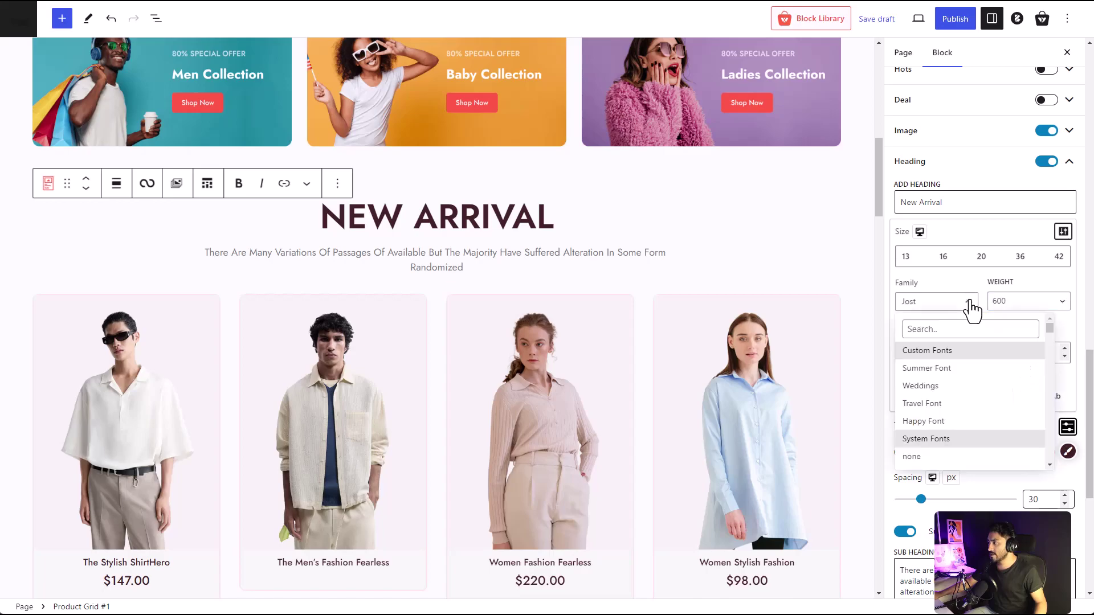
pyautogui.click(926, 421)
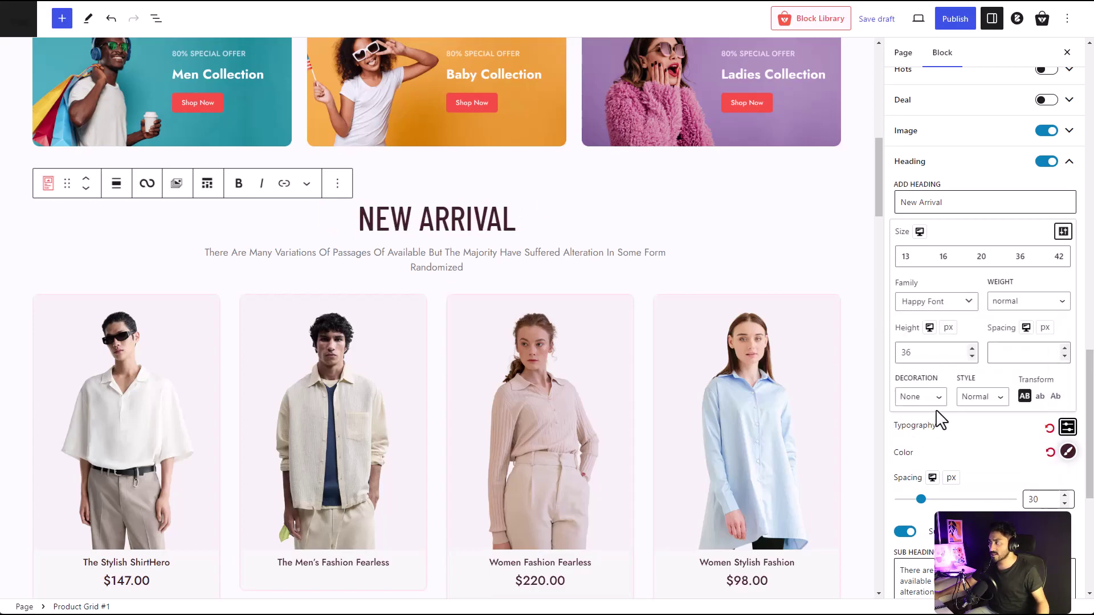
pyautogui.click(1032, 315)
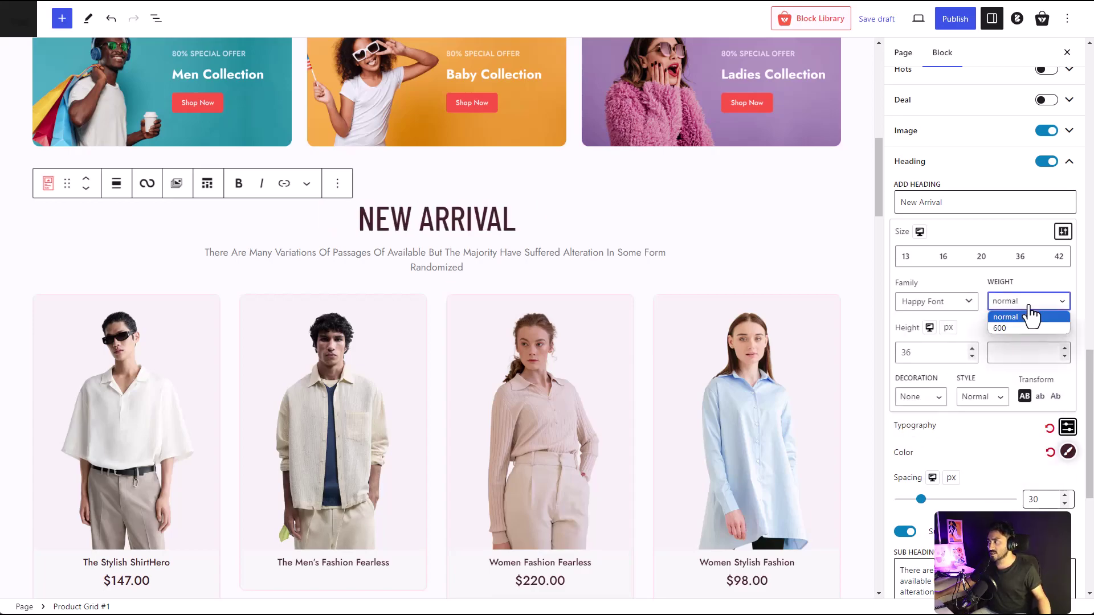
pyautogui.click(998, 331)
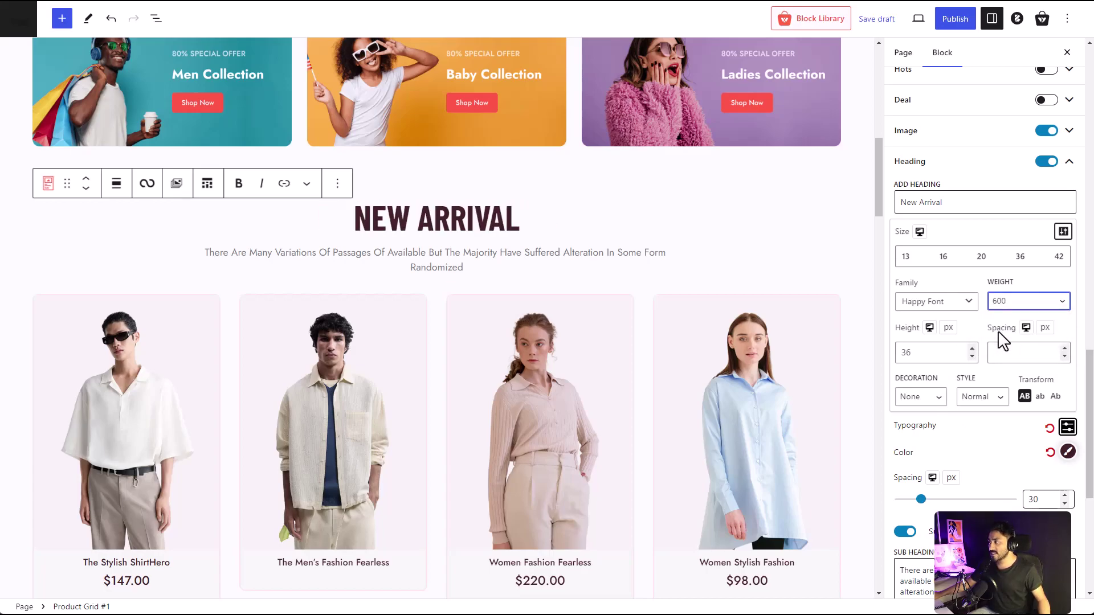
pyautogui.click(1008, 431)
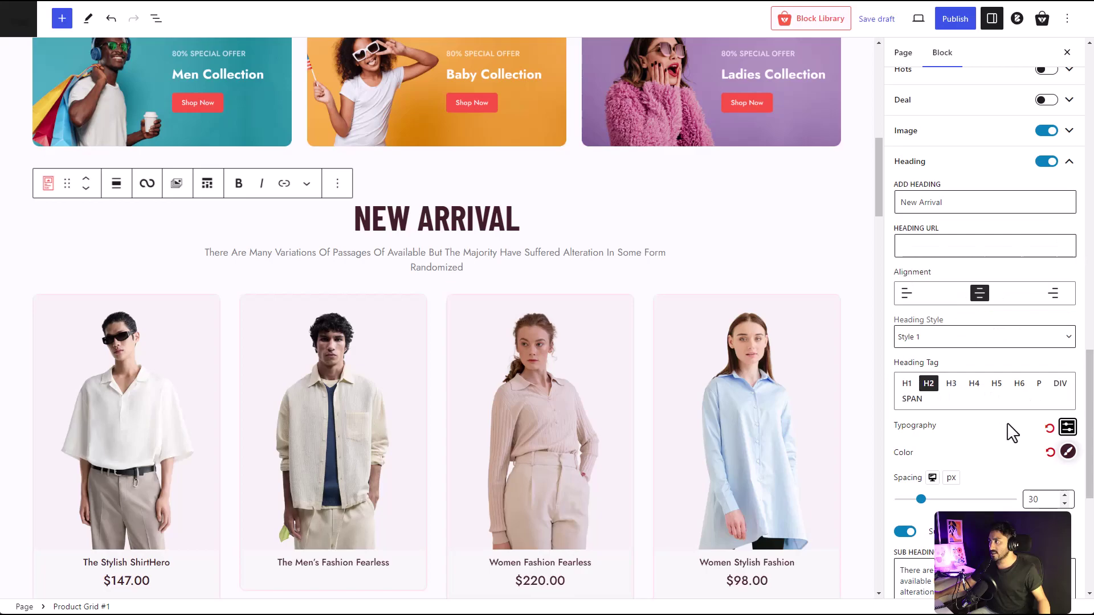
# - Publish the page and view it live with the Happy Font New Arrival heading
pyautogui.click(959, 36)
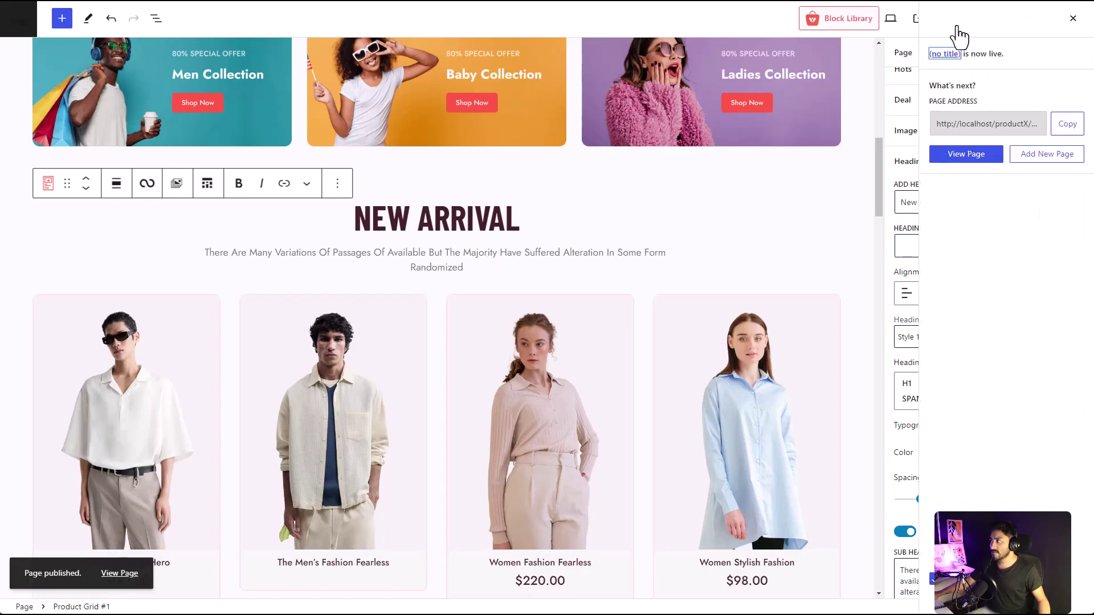
pyautogui.click(969, 155)
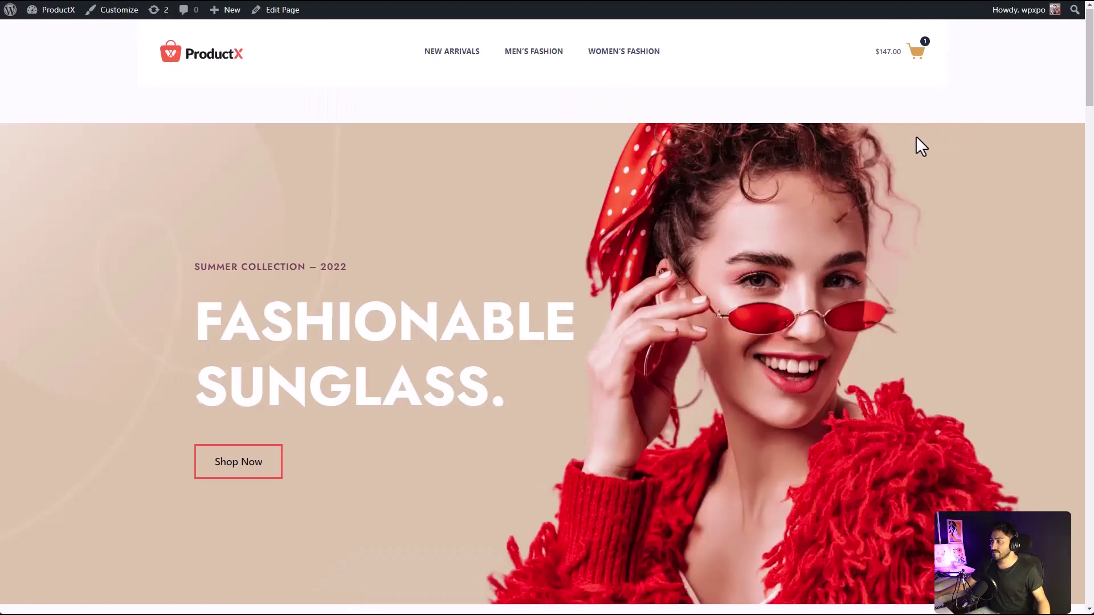
pyautogui.scroll(-5, 916, 137)
pyautogui.moveTo(627, 213); pyautogui.dragTo(449, 206)
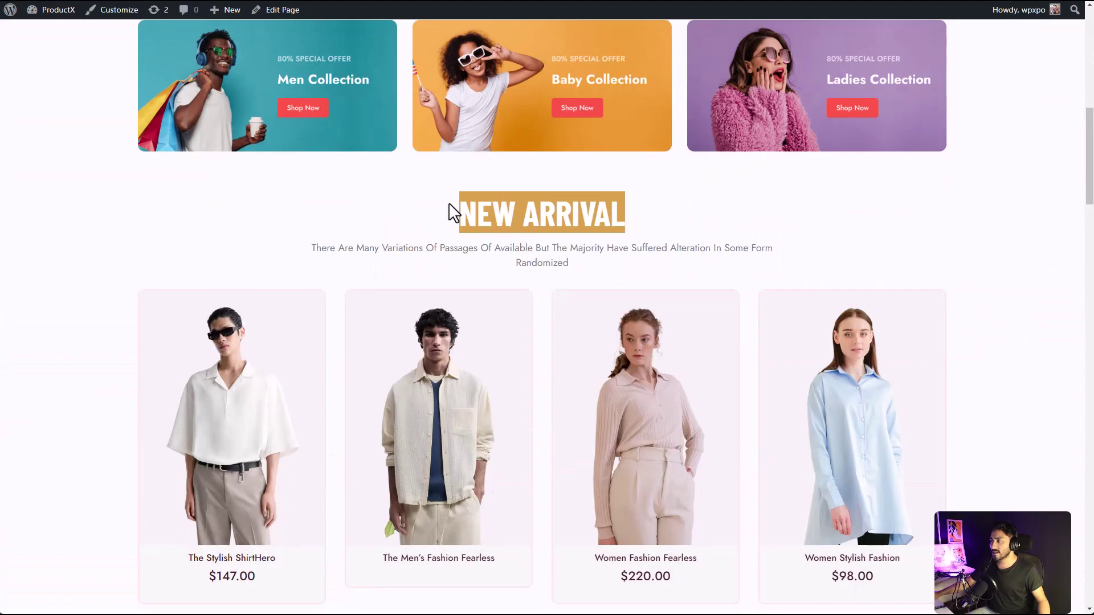